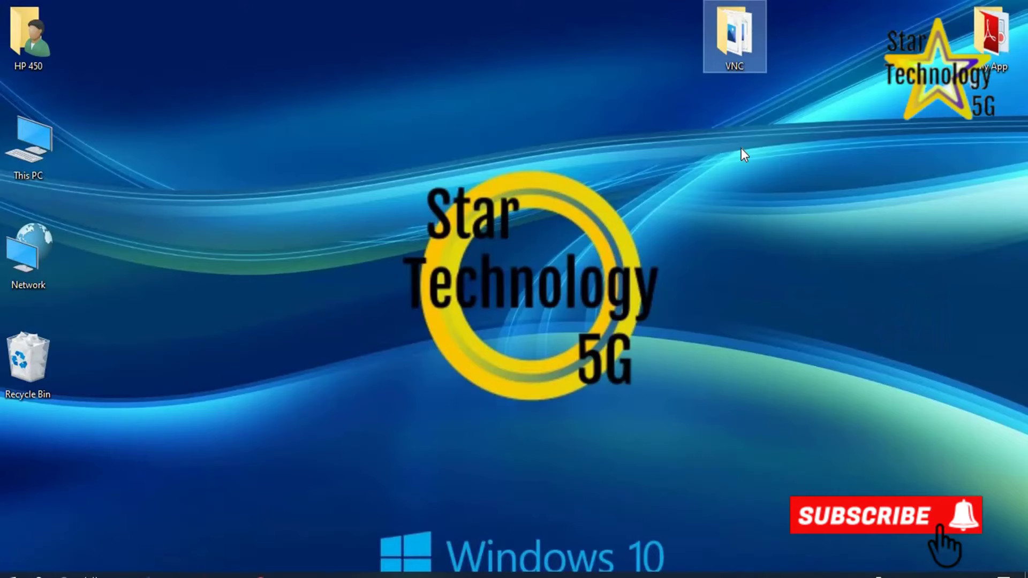
# Run the VNC-5.1.0-Windows installer from the VNC folder and accept the licence agreement.
pyautogui.doubleClick(750, 31)
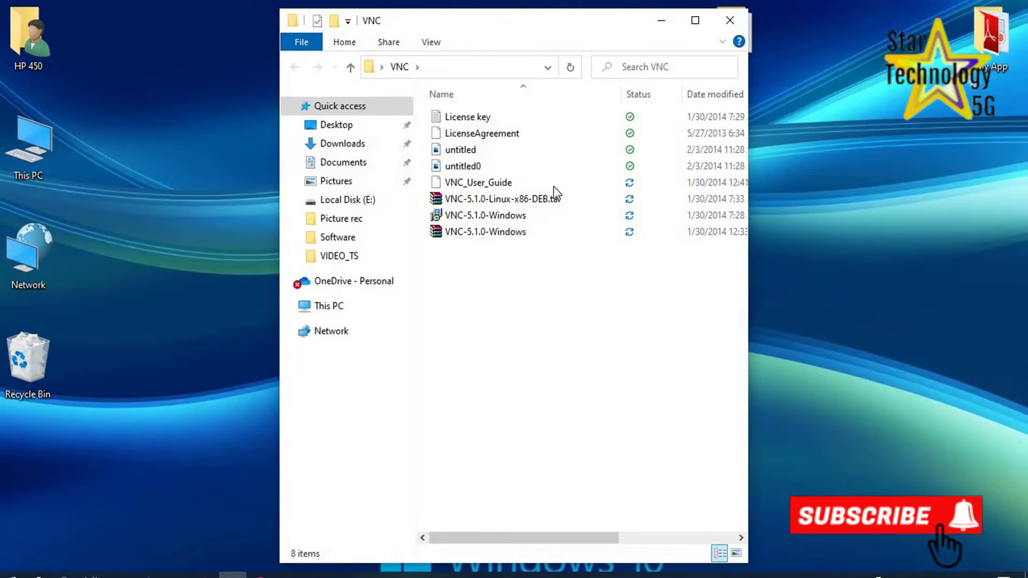
pyautogui.doubleClick(478, 221)
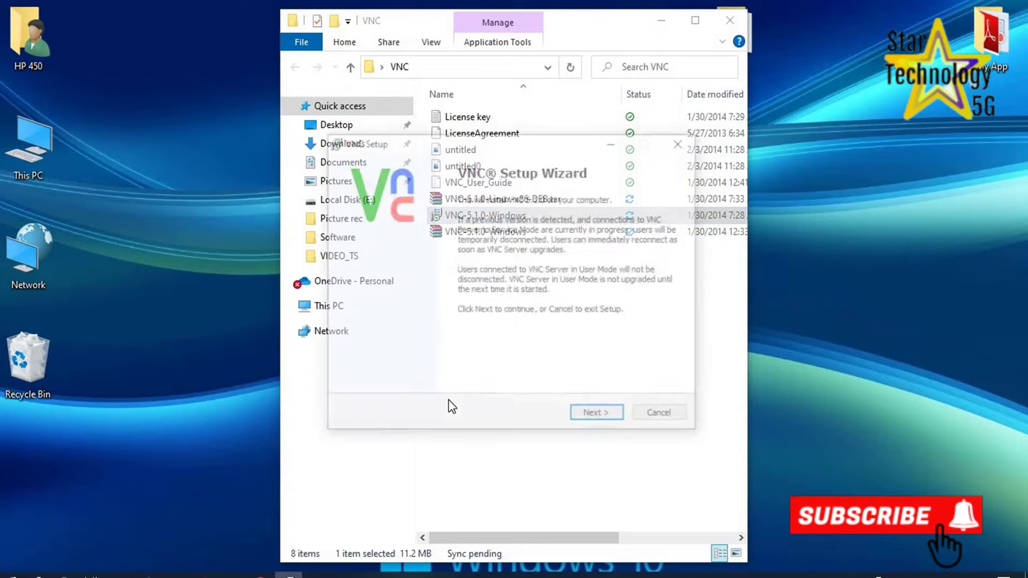
pyautogui.click(604, 417)
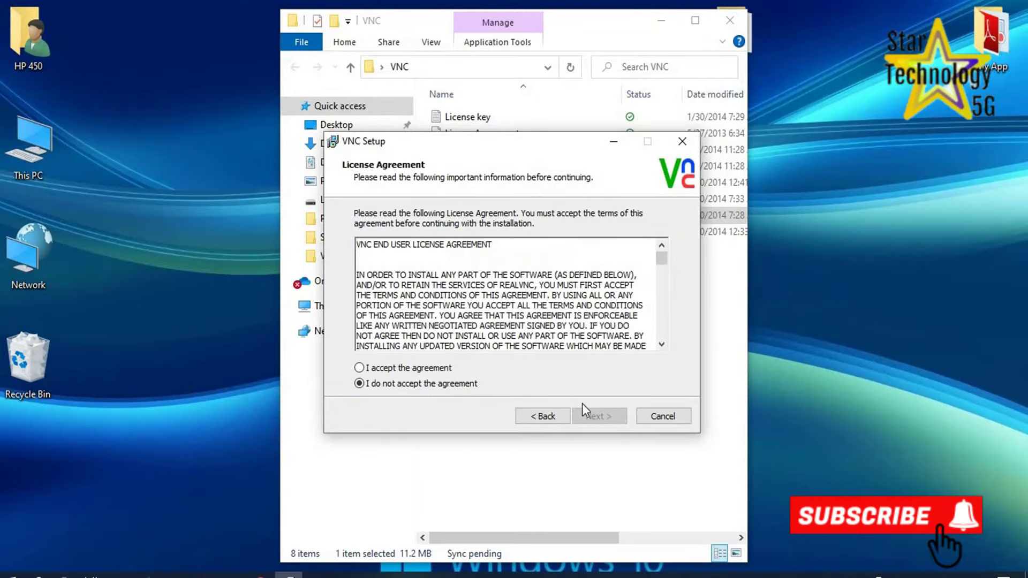
pyautogui.click(407, 370)
# Keep Server, printer driver and Viewer in default folders, adding a Viewer desktop shortcut.
pyautogui.click(595, 423)
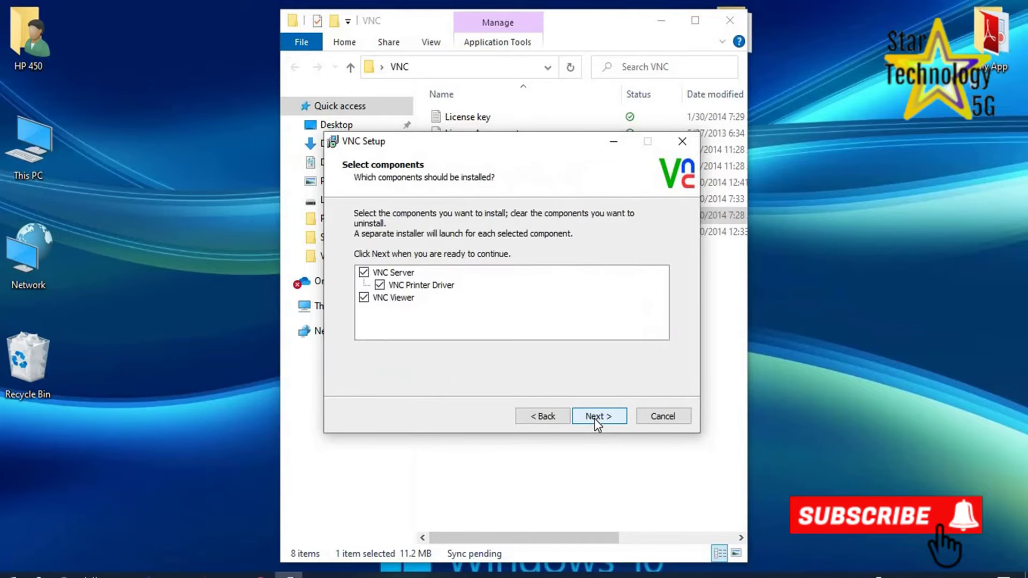
pyautogui.click(594, 418)
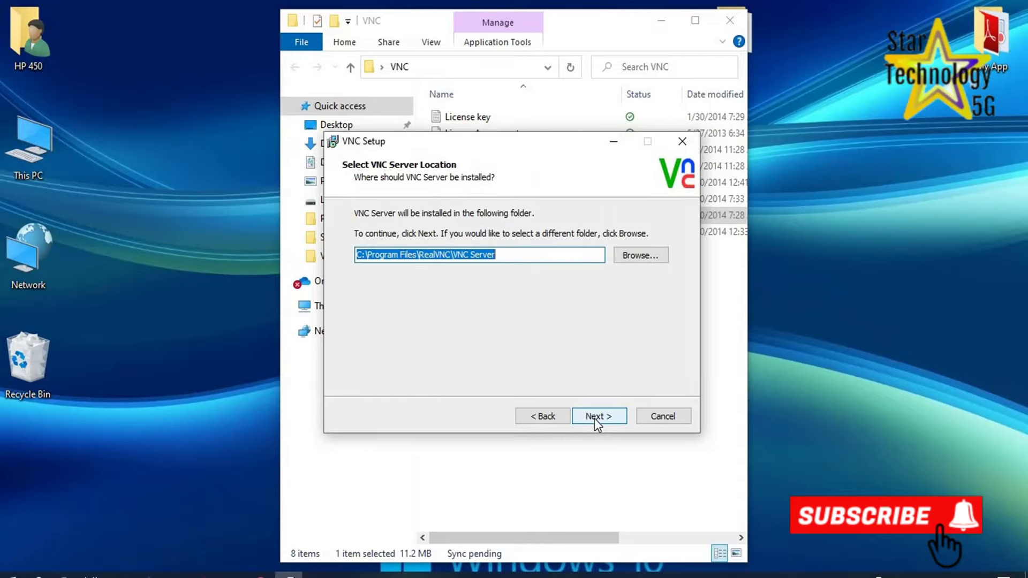
pyautogui.click(594, 417)
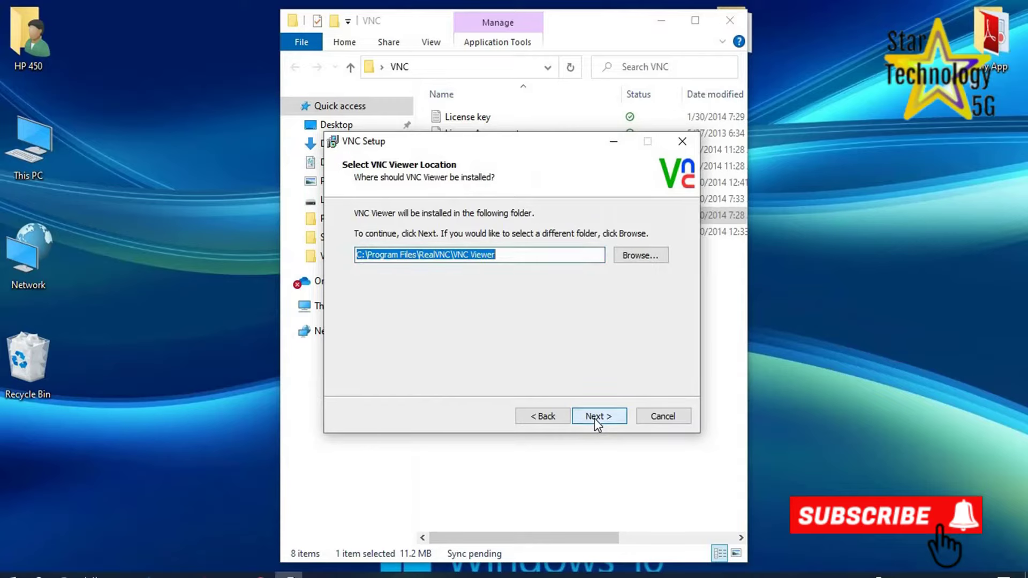
pyautogui.click(595, 417)
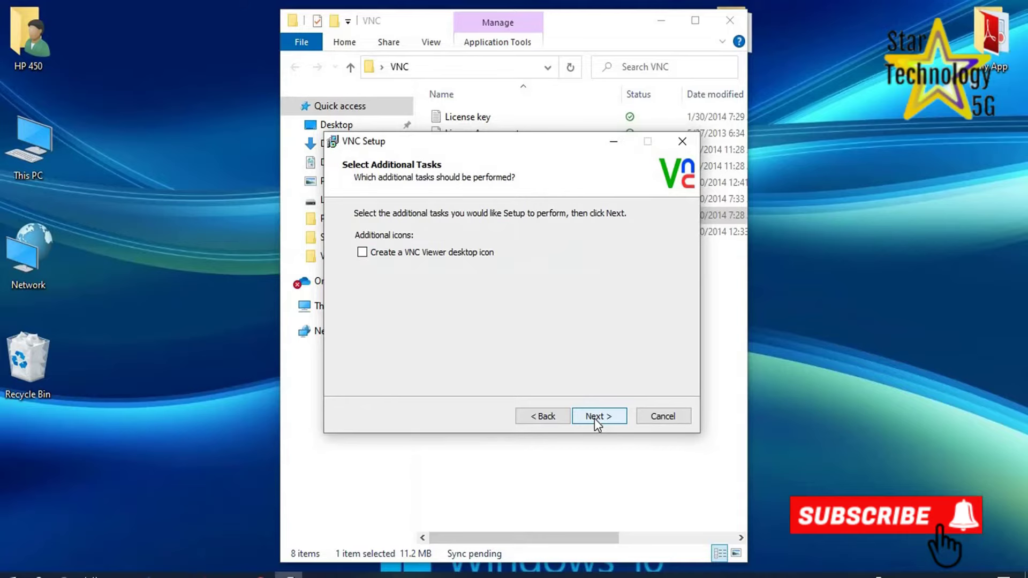
pyautogui.click(365, 256)
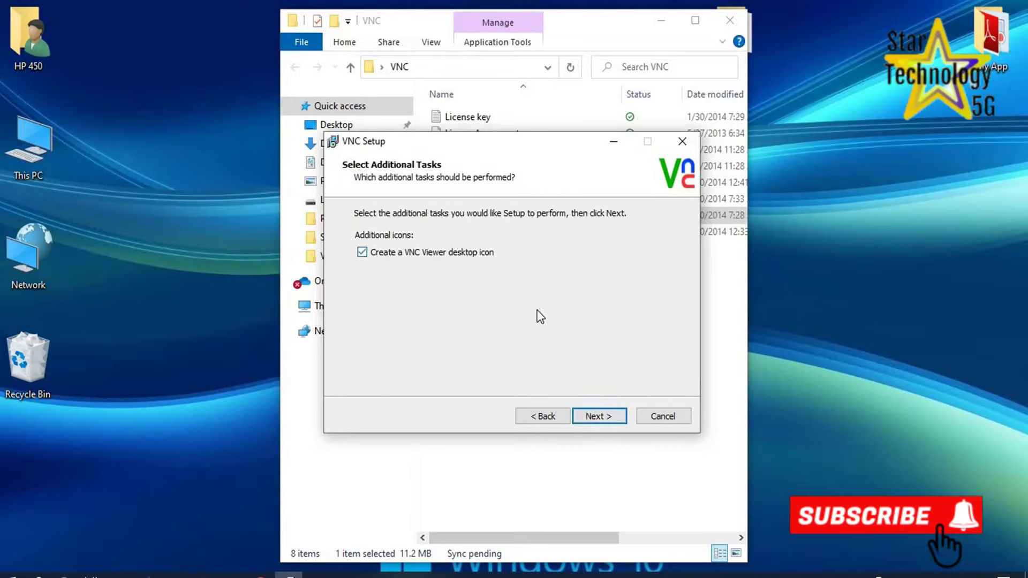
pyautogui.click(594, 417)
pyautogui.click(608, 420)
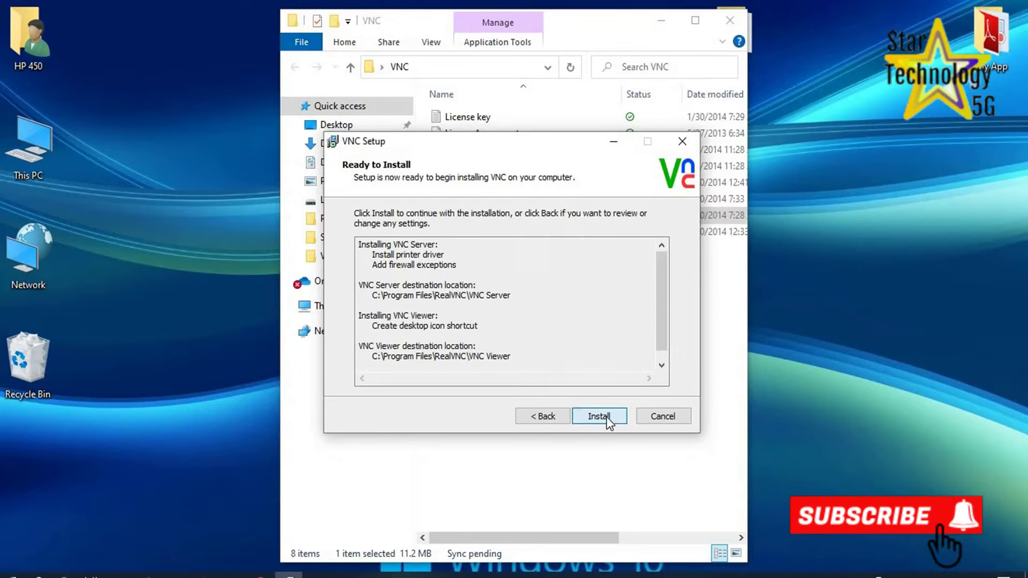
# Install VNC, finish the wizard, decline automatic update checks and close the VNC folder.
pyautogui.click(599, 417)
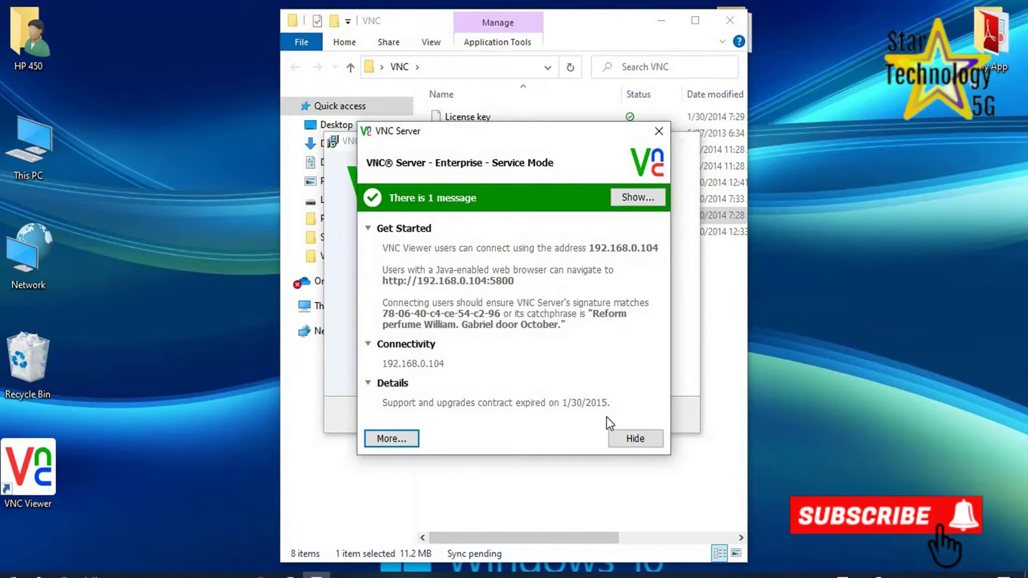
pyautogui.click(679, 182)
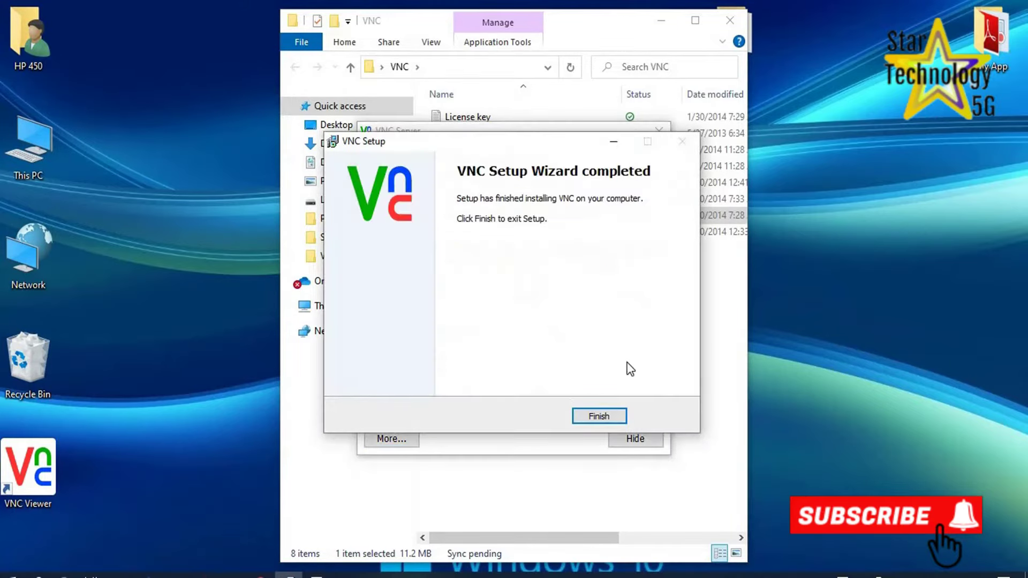
pyautogui.click(597, 416)
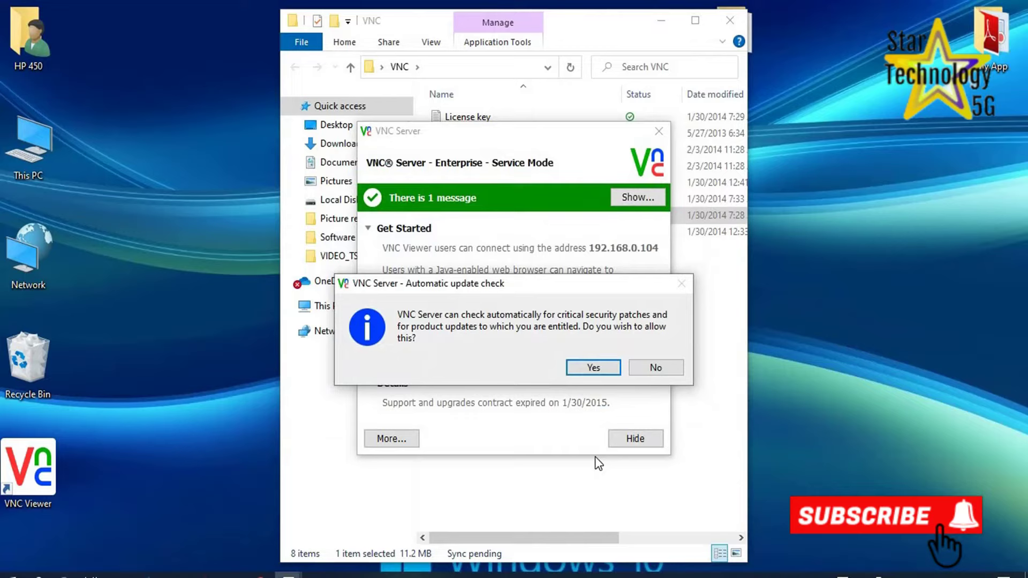
pyautogui.click(656, 368)
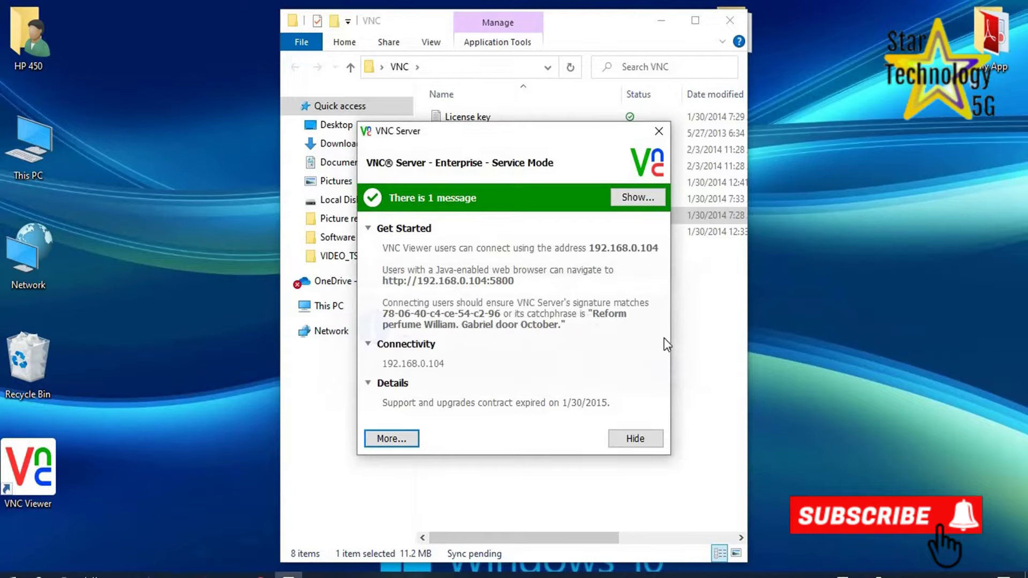
pyautogui.click(718, 23)
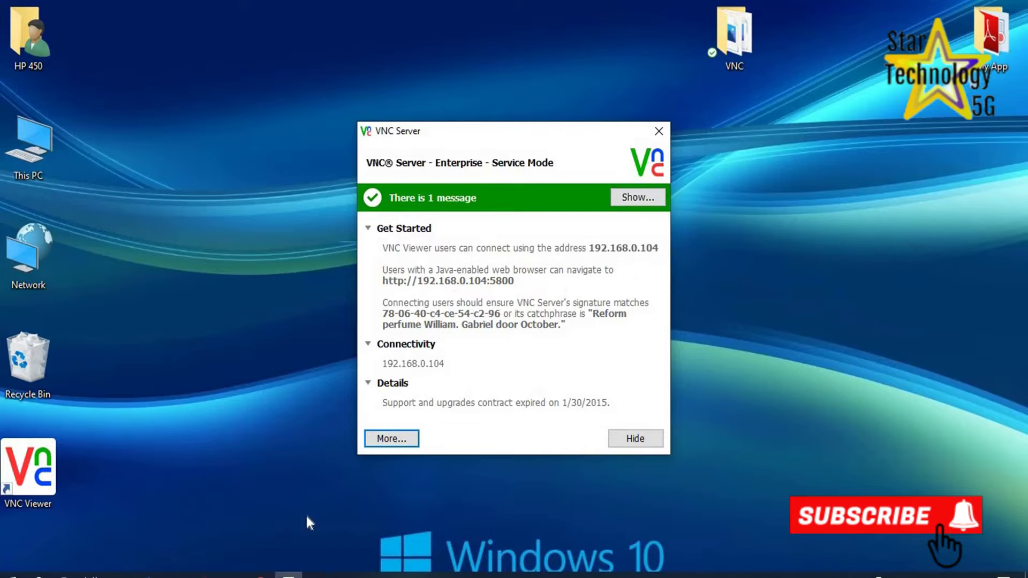
pyautogui.click(391, 439)
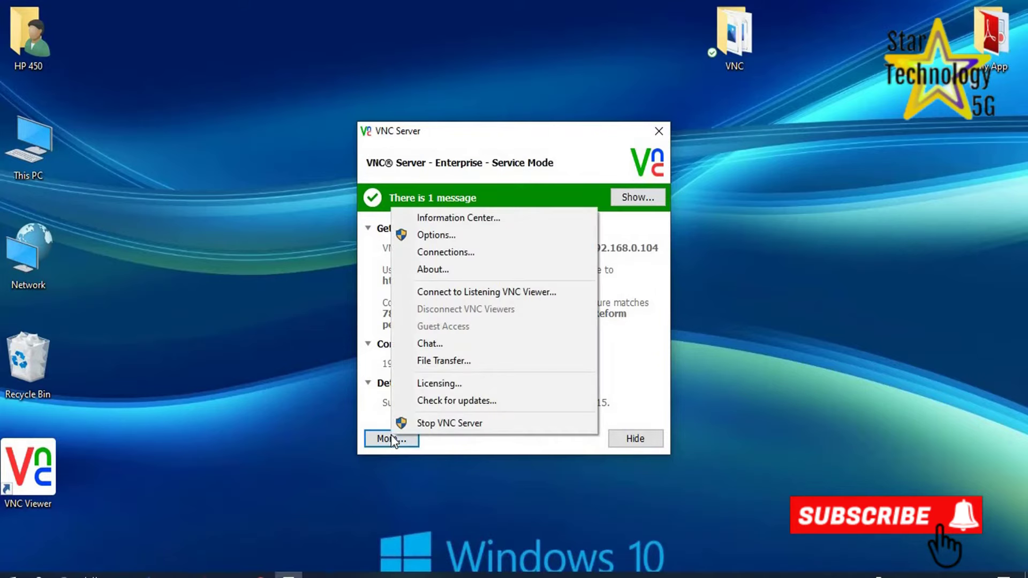
pyautogui.click(437, 236)
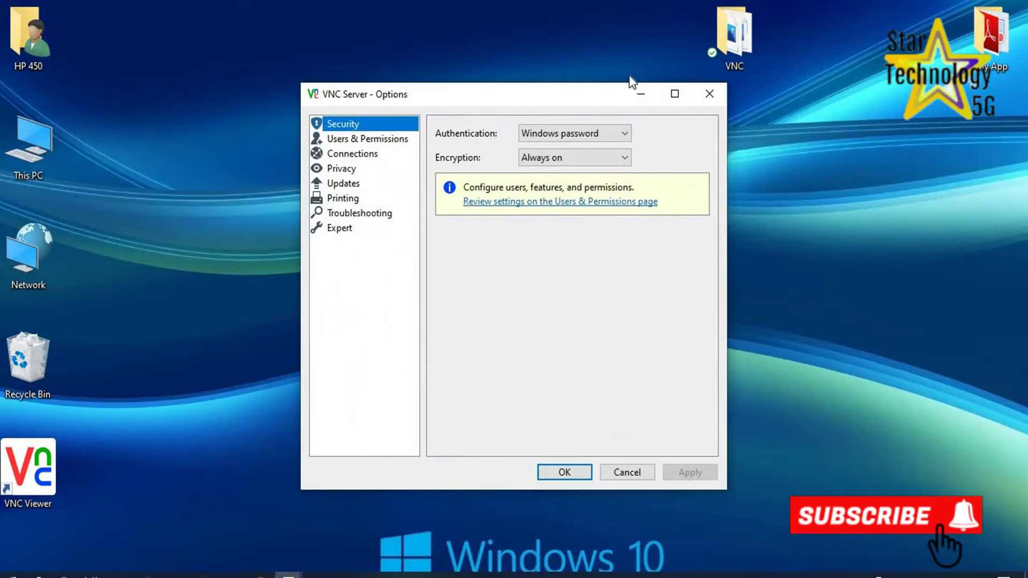
pyautogui.click(626, 134)
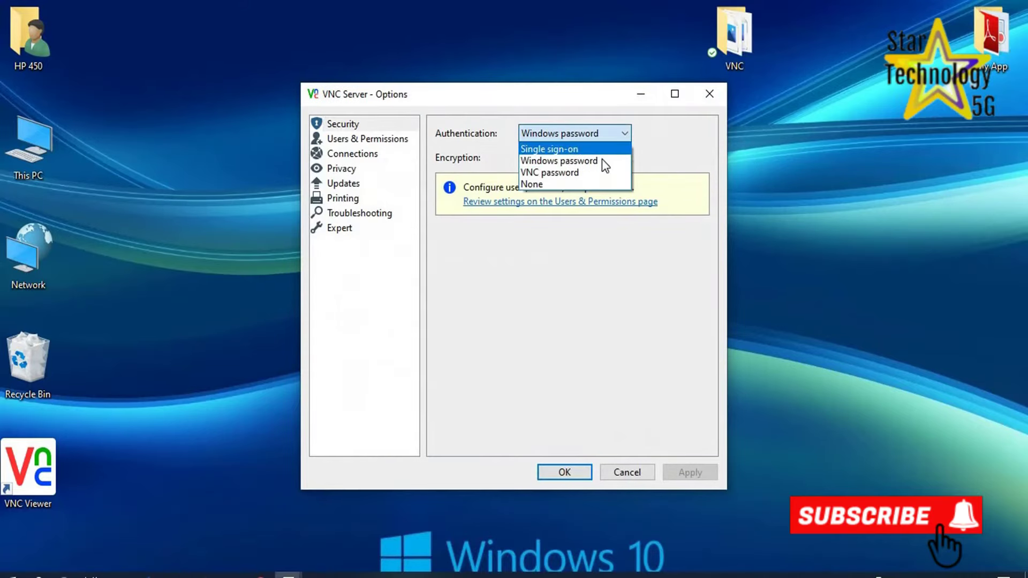
pyautogui.click(603, 160)
pyautogui.click(625, 158)
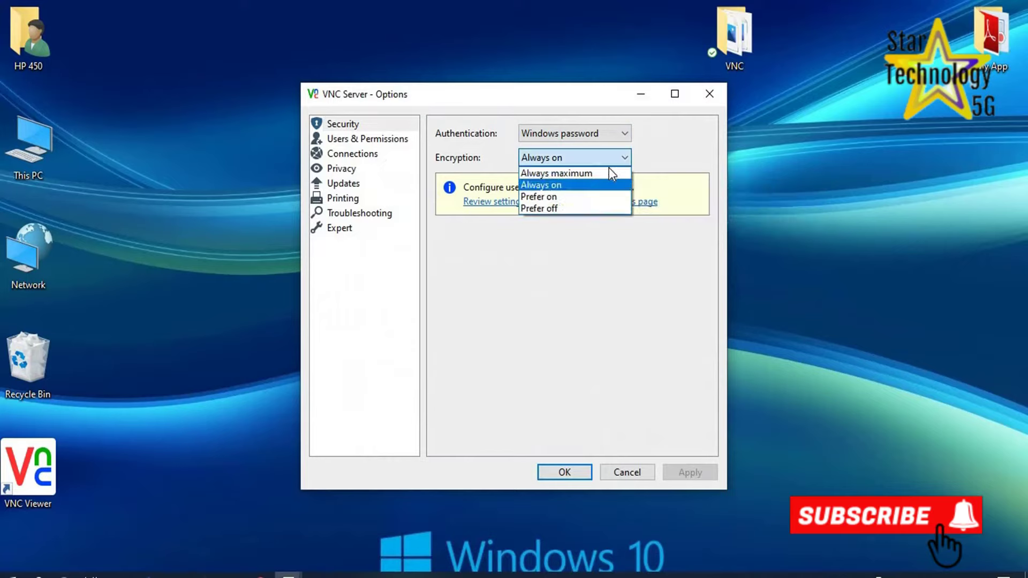
pyautogui.click(564, 187)
pyautogui.click(565, 472)
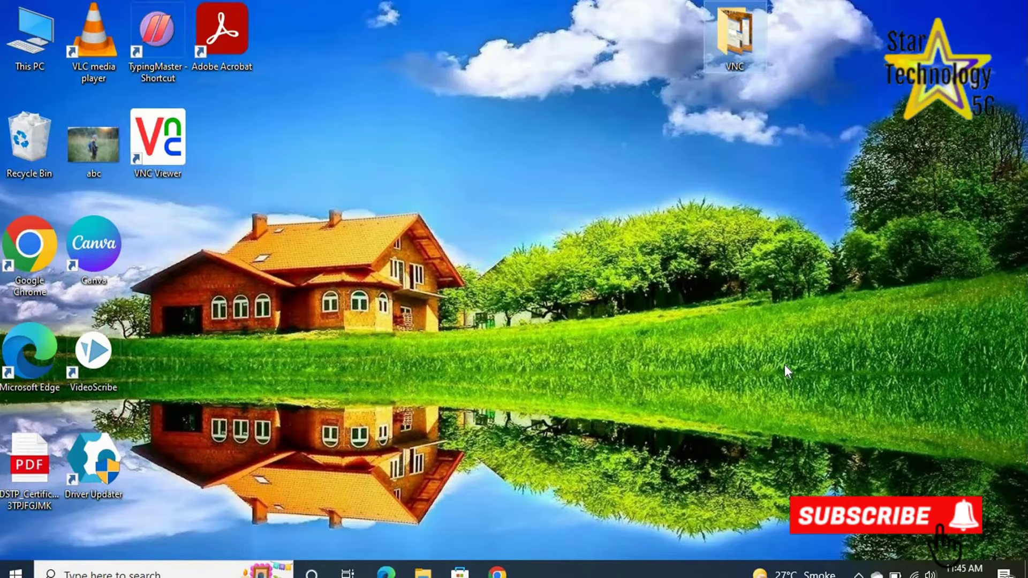
# Open VNC Server options from the system tray and switch authentication to VNC password.
pyautogui.click(858, 573)
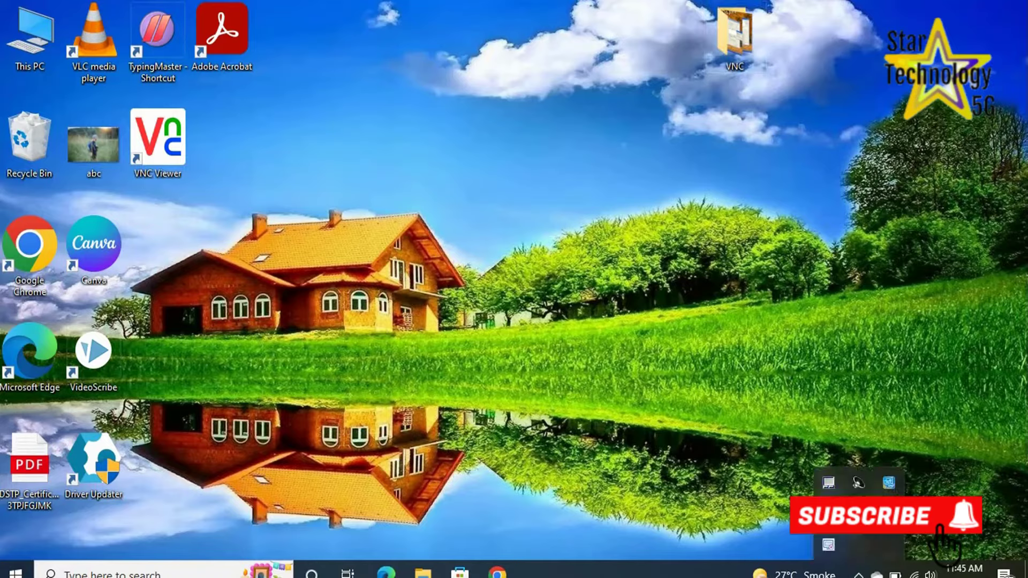
pyautogui.click(889, 482)
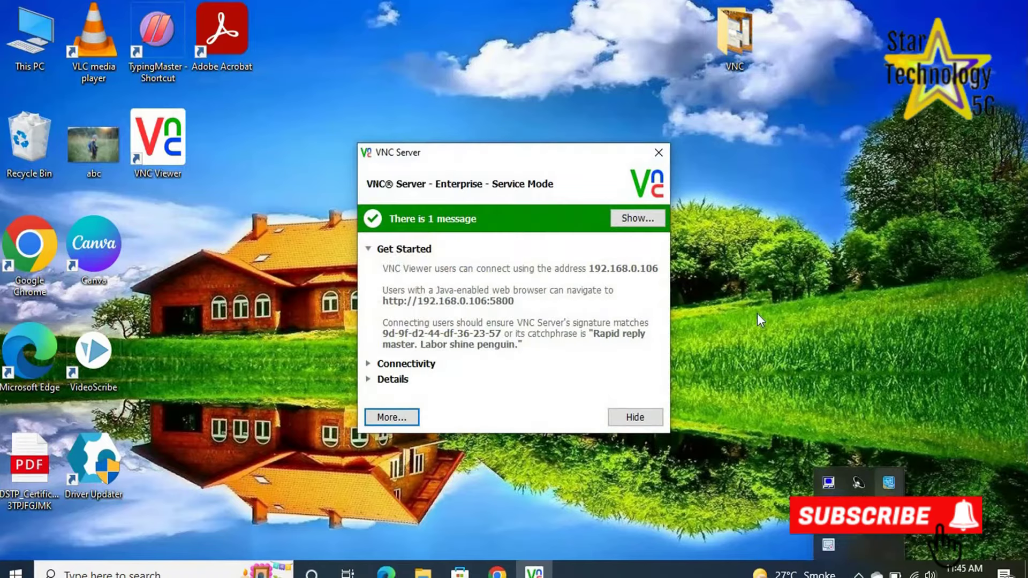
pyautogui.click(393, 420)
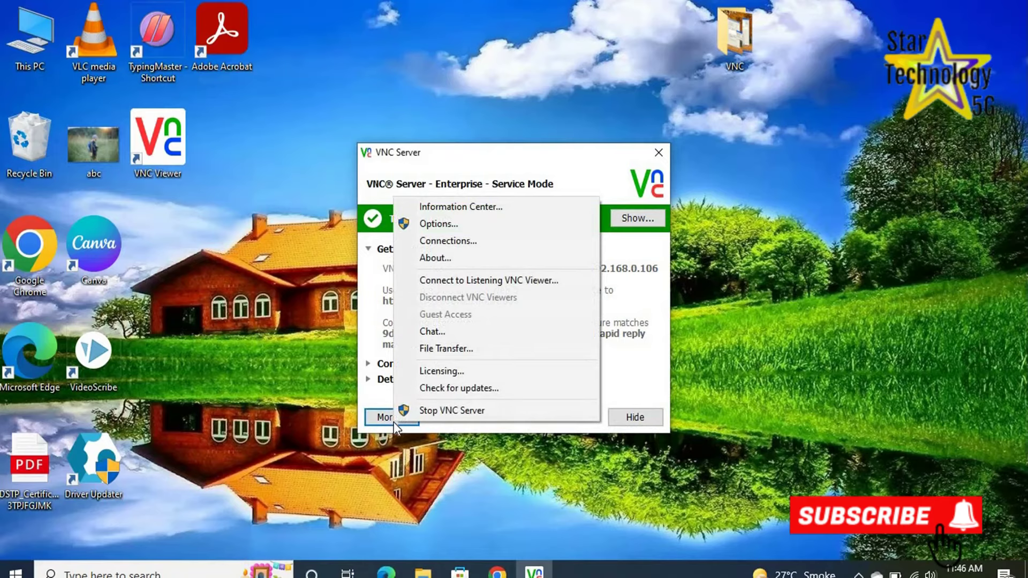
pyautogui.click(418, 218)
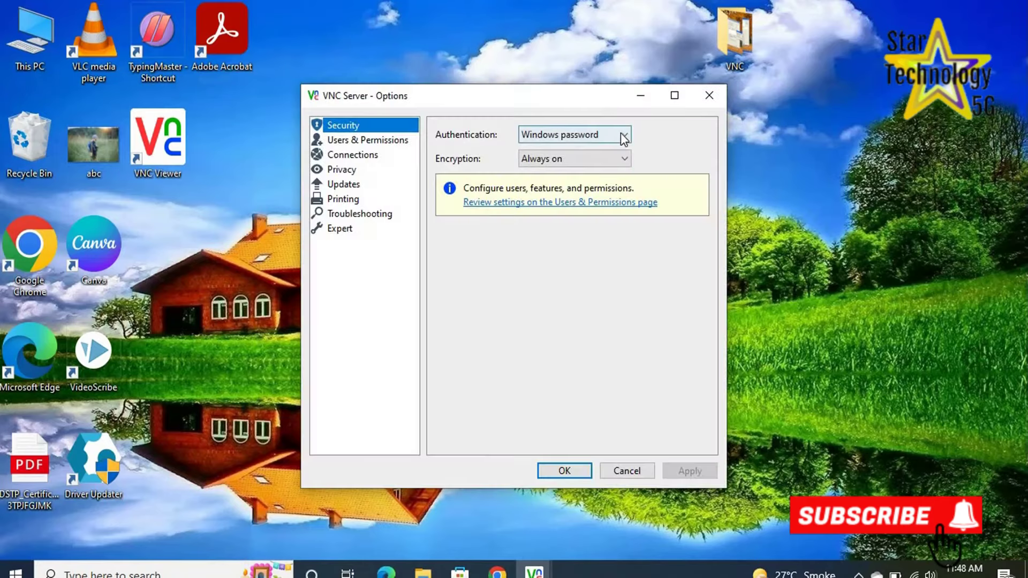
pyautogui.click(622, 135)
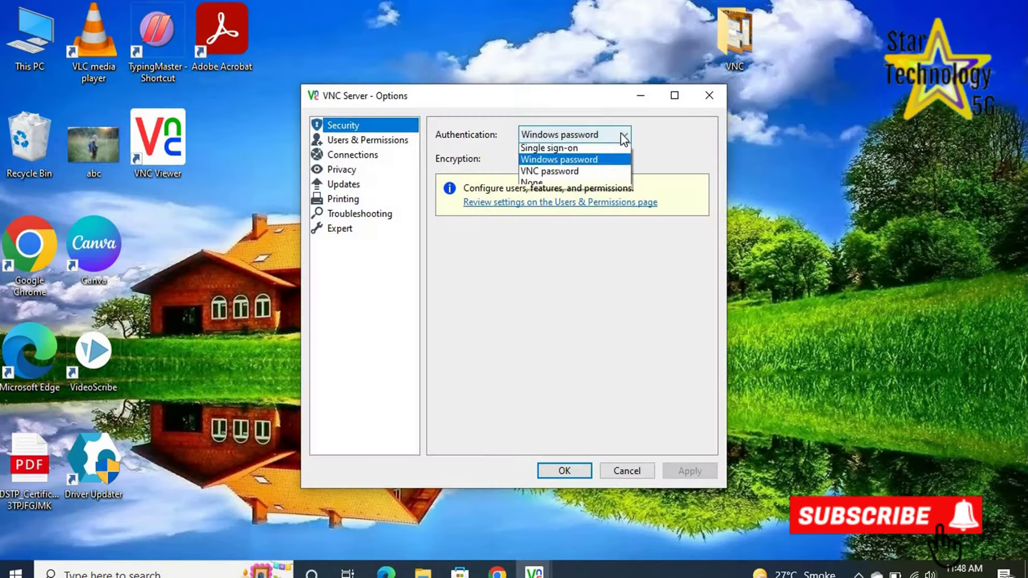
pyautogui.click(563, 174)
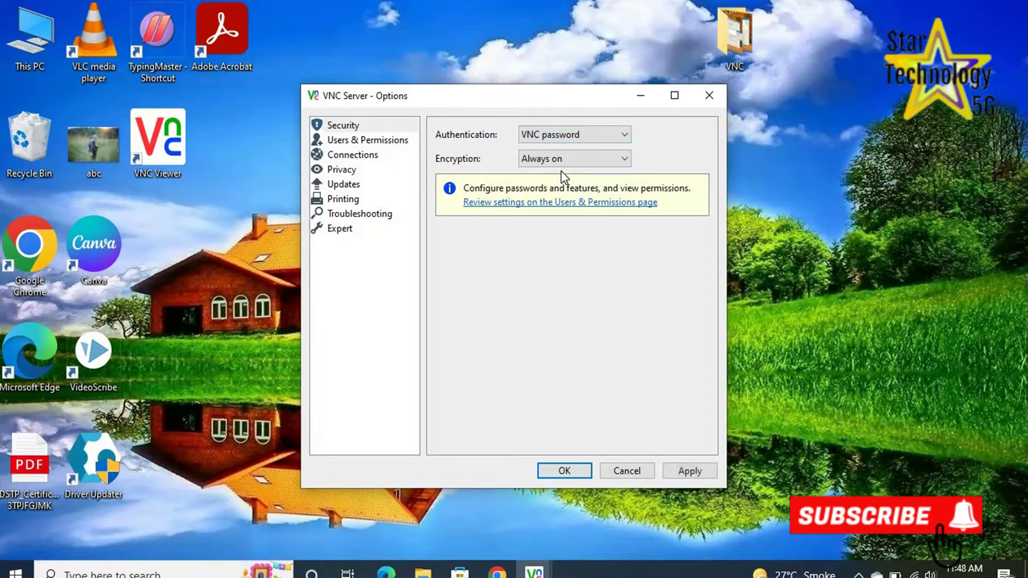
# Enter and confirm the VNC access password, then save the server options.
pyautogui.click(683, 473)
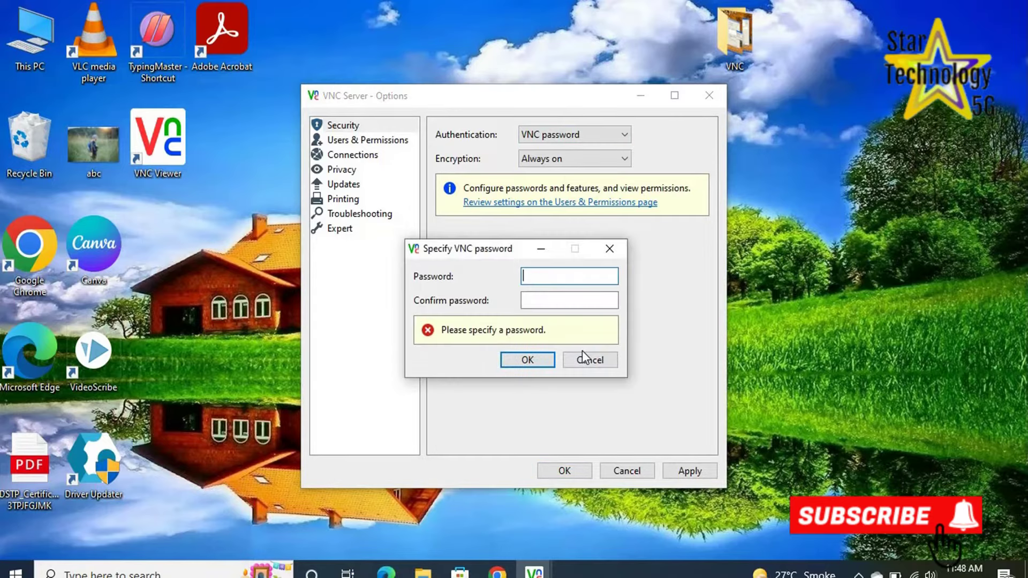
pyautogui.write('3456')
pyautogui.click(558, 297)
pyautogui.write('123')
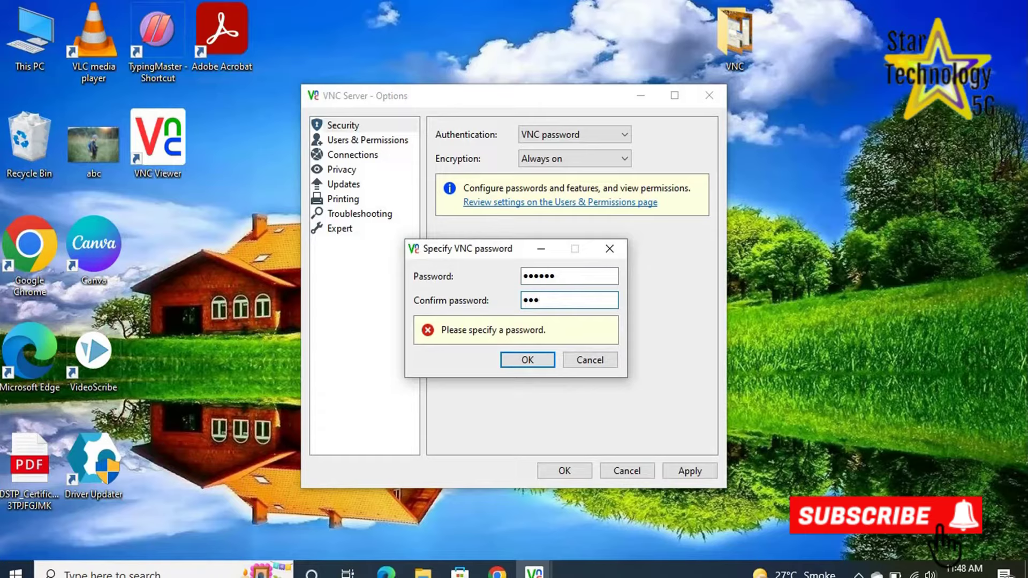
pyautogui.write('456')
pyautogui.click(546, 363)
pyautogui.click(580, 472)
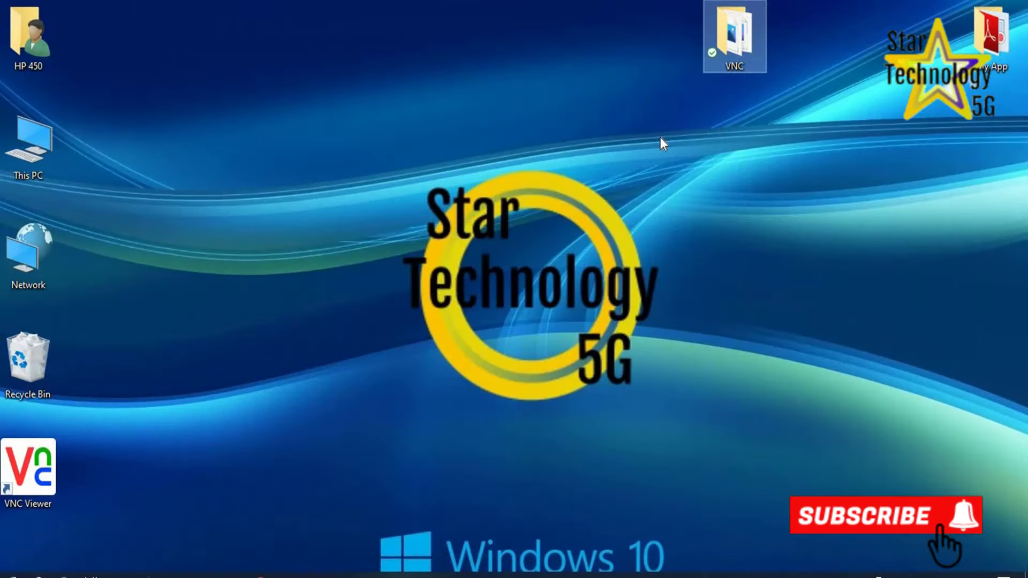
# Launch VNC Viewer from the desktop and enter server address 192.168.0.106.
pyautogui.doubleClick(27, 491)
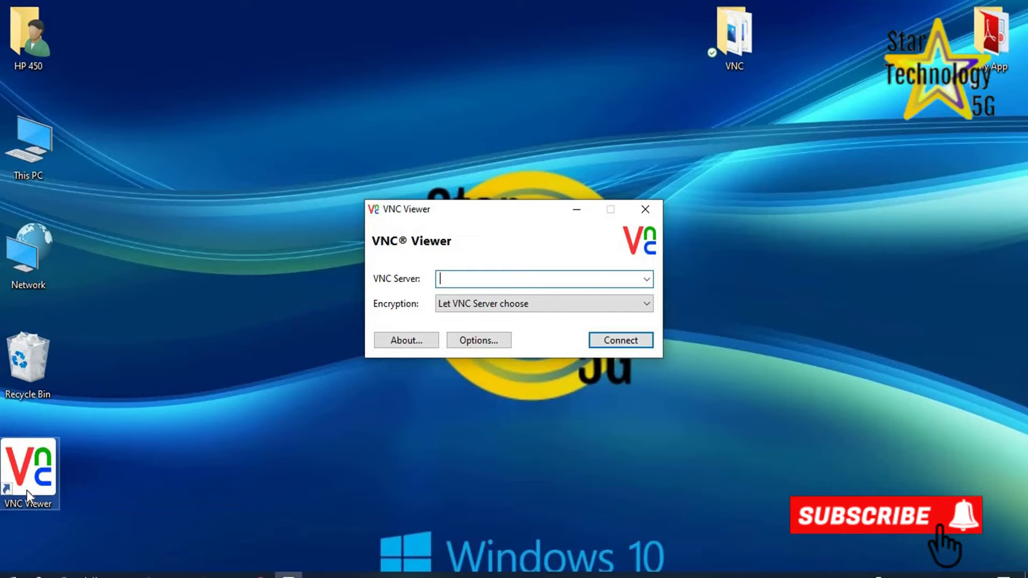
pyautogui.write('1')
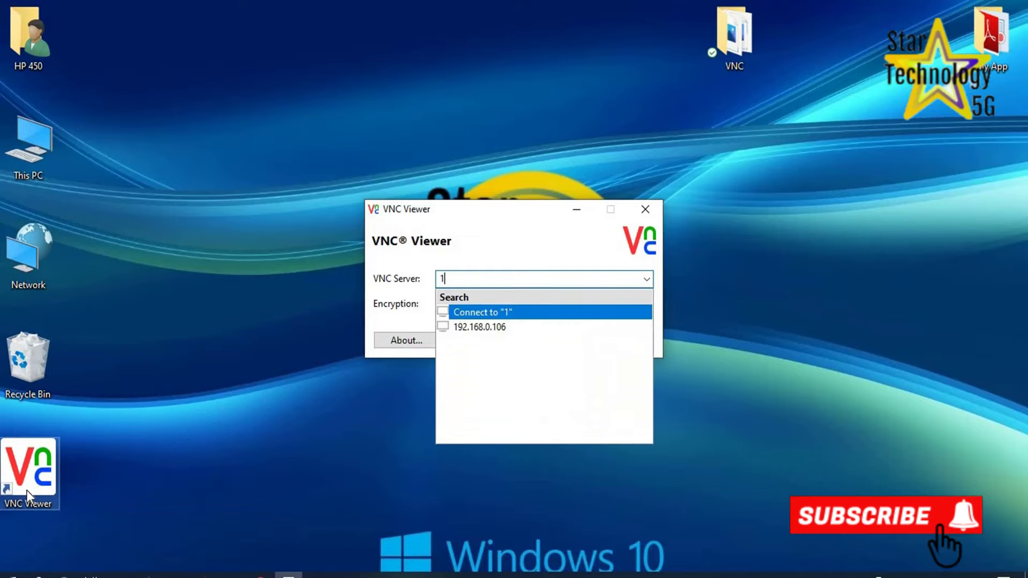
pyautogui.write('92.168.0.106')
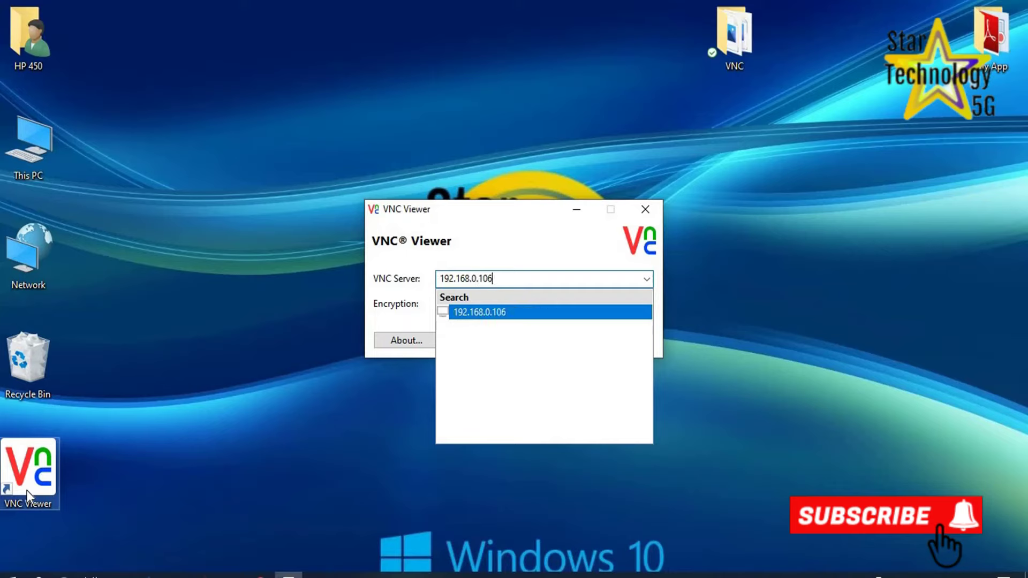
# Connect to 192.168.0.106, accept its changed identity and log in with the VNC password.
pyautogui.press('Return')
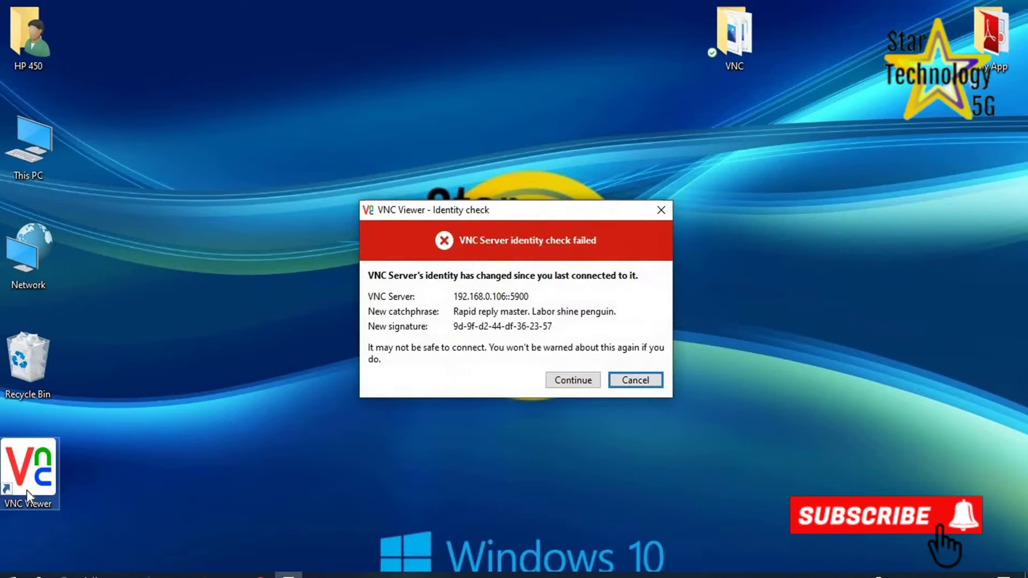
pyautogui.click(566, 382)
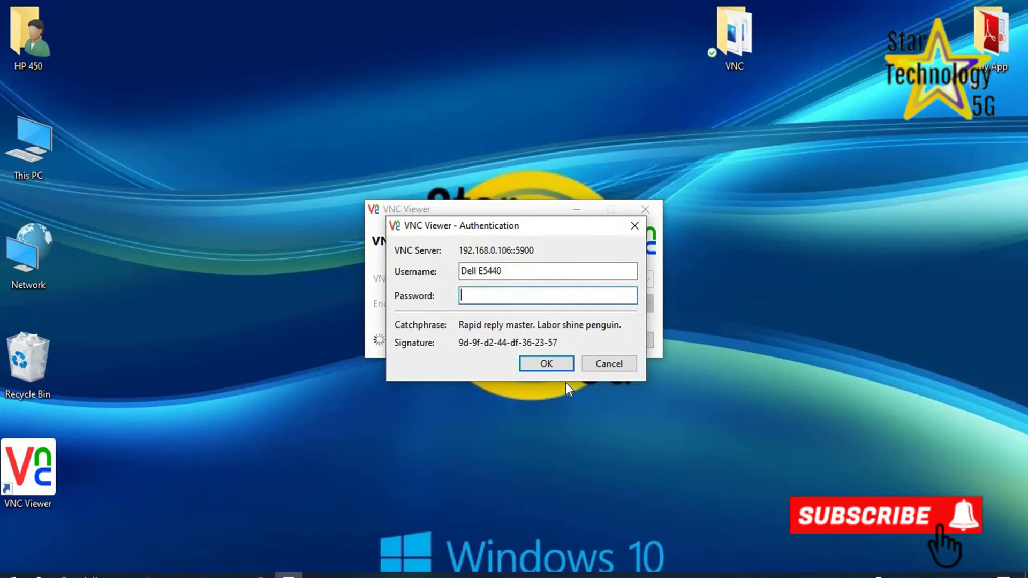
pyautogui.write('123456')
pyautogui.click(545, 364)
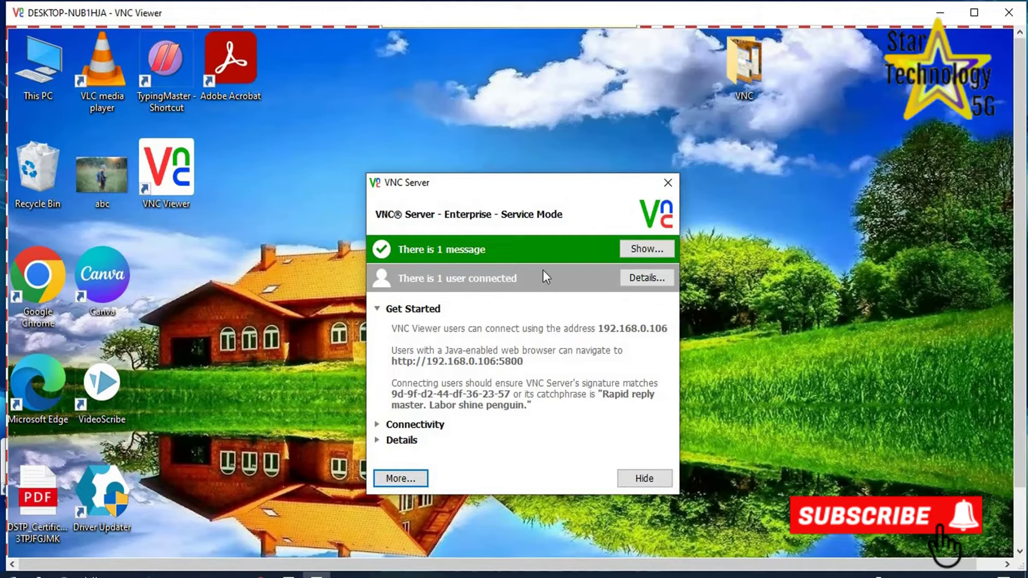
# On the remote desktop, dismiss the server window and open YouTube in maximized Chrome.
pyautogui.click(676, 183)
pyautogui.doubleClick(55, 272)
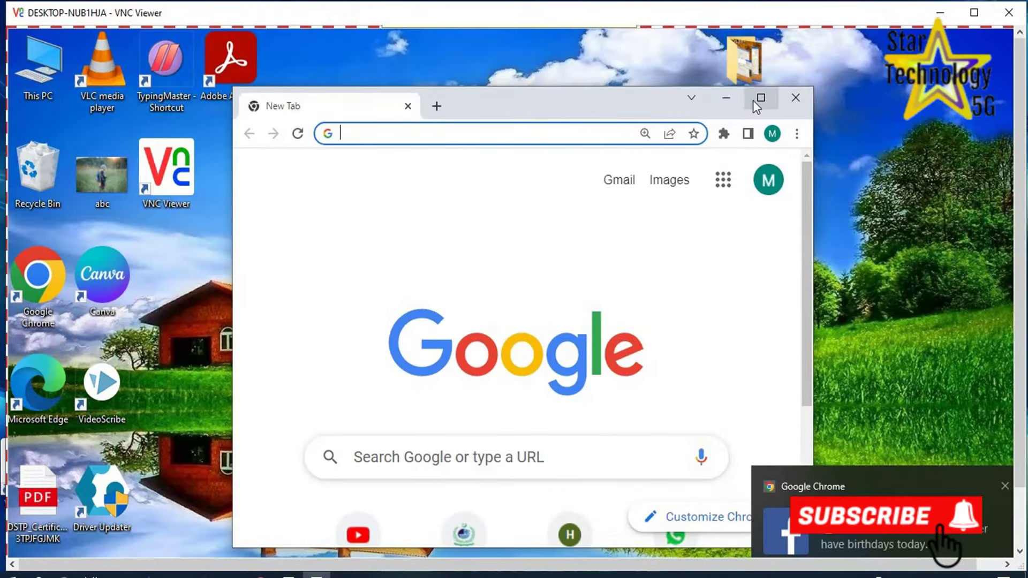
pyautogui.click(759, 99)
pyautogui.click(370, 477)
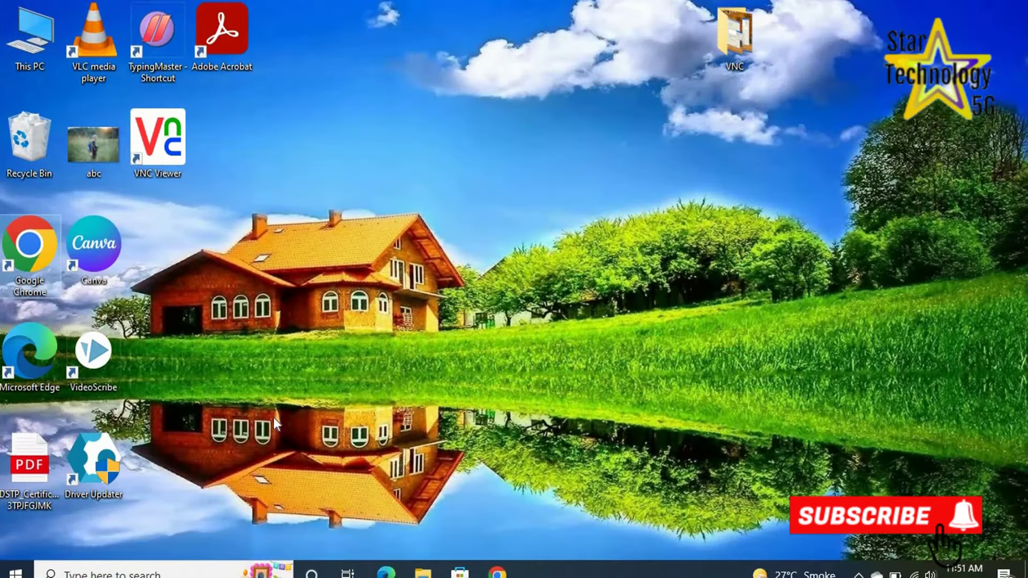
# Launch VNC Viewer and connect to the saved server address 192.168.0.104.
pyautogui.doubleClick(129, 140)
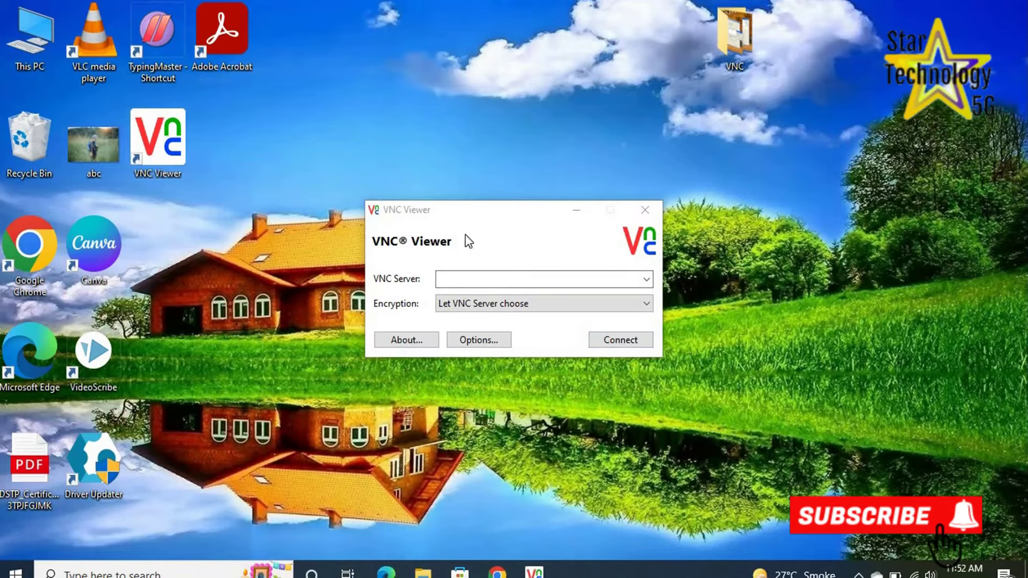
pyautogui.click(462, 278)
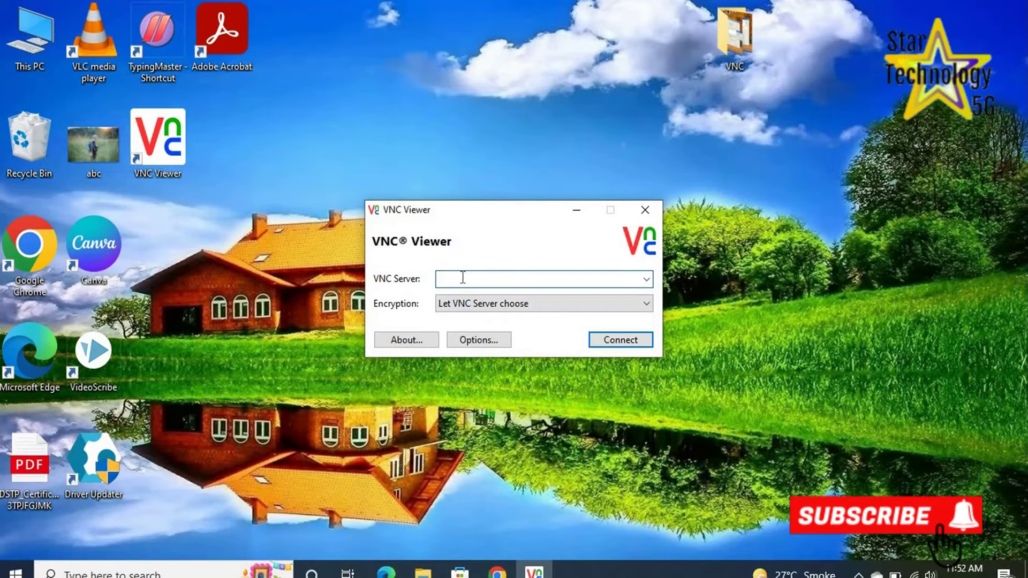
pyautogui.write('1')
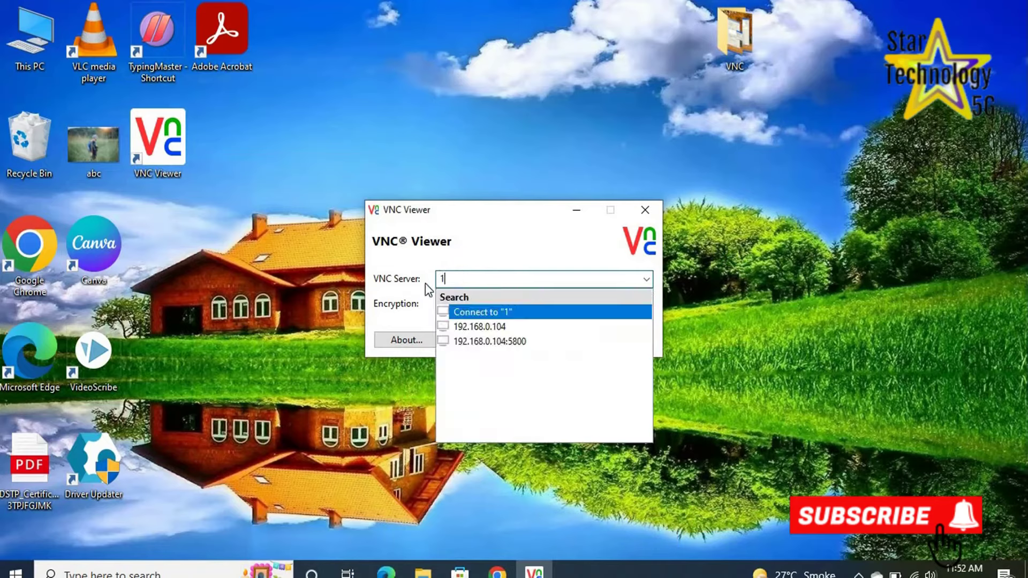
pyautogui.click(466, 325)
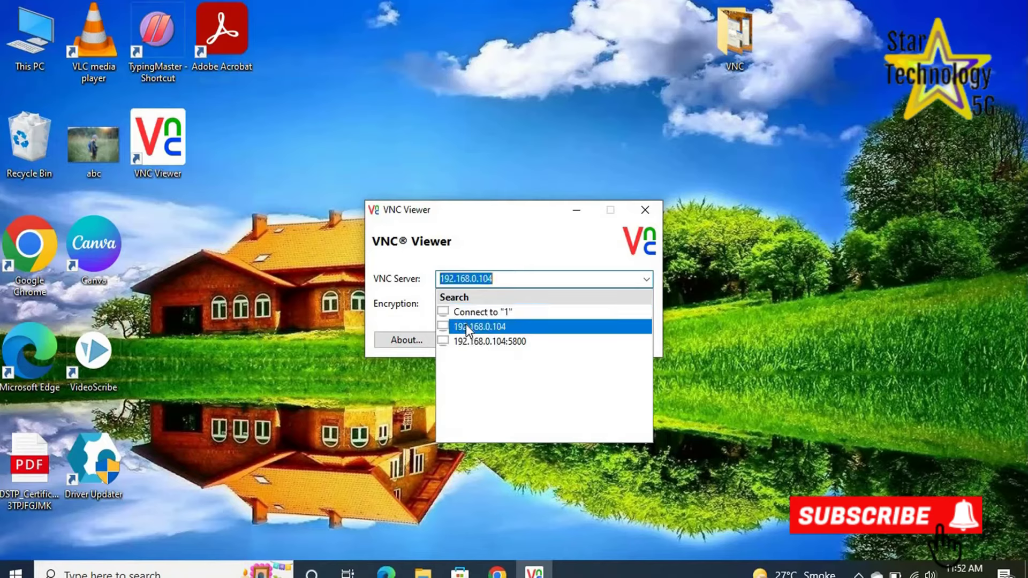
pyautogui.click(630, 342)
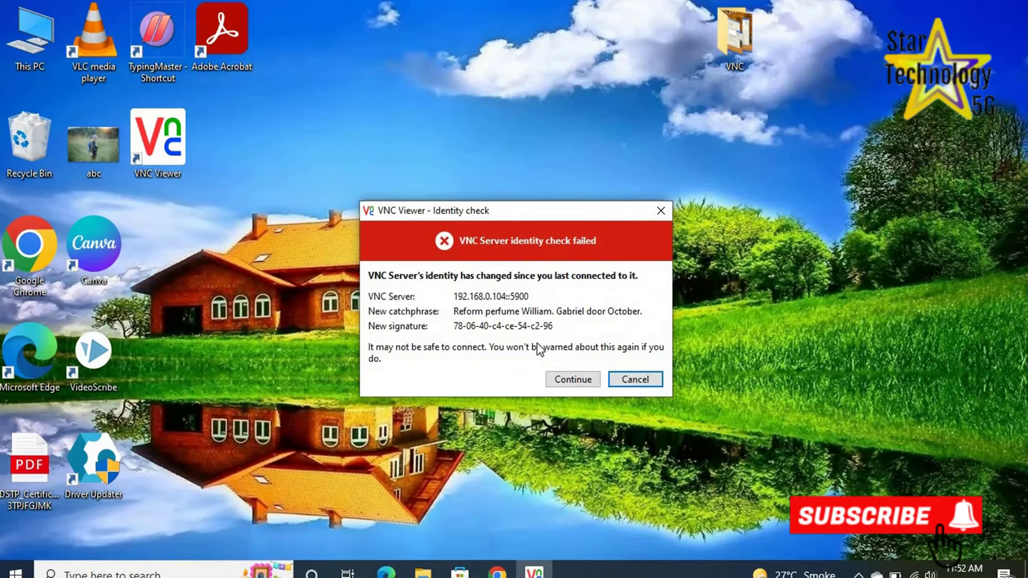
# Accept the server's changed identity and log in with the VNC password.
pyautogui.click(567, 381)
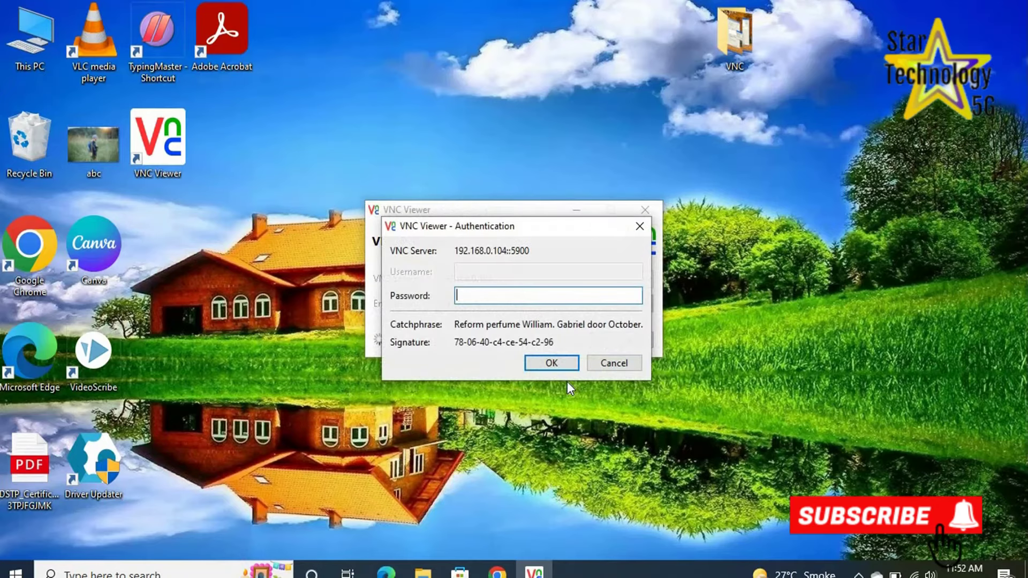
pyautogui.write('123456')
pyautogui.click(551, 364)
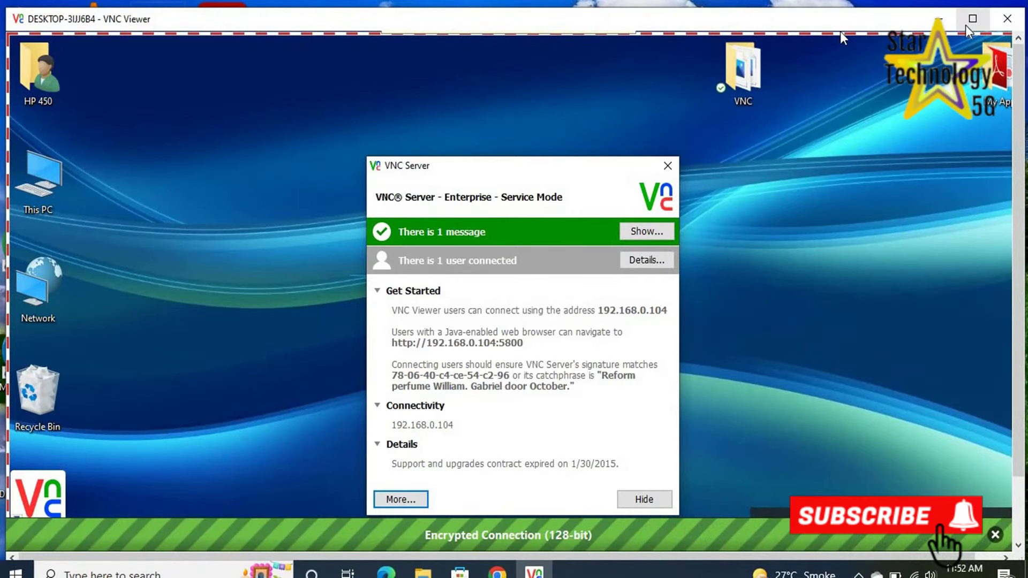
# Maximize the viewer, dismiss the server status window and open This PC remotely.
pyautogui.click(973, 19)
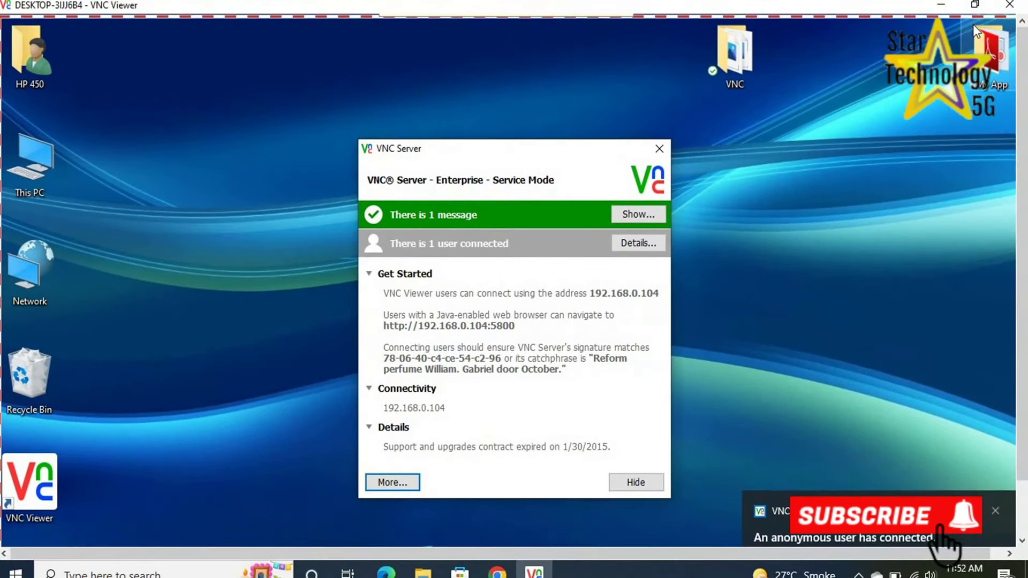
pyautogui.click(665, 147)
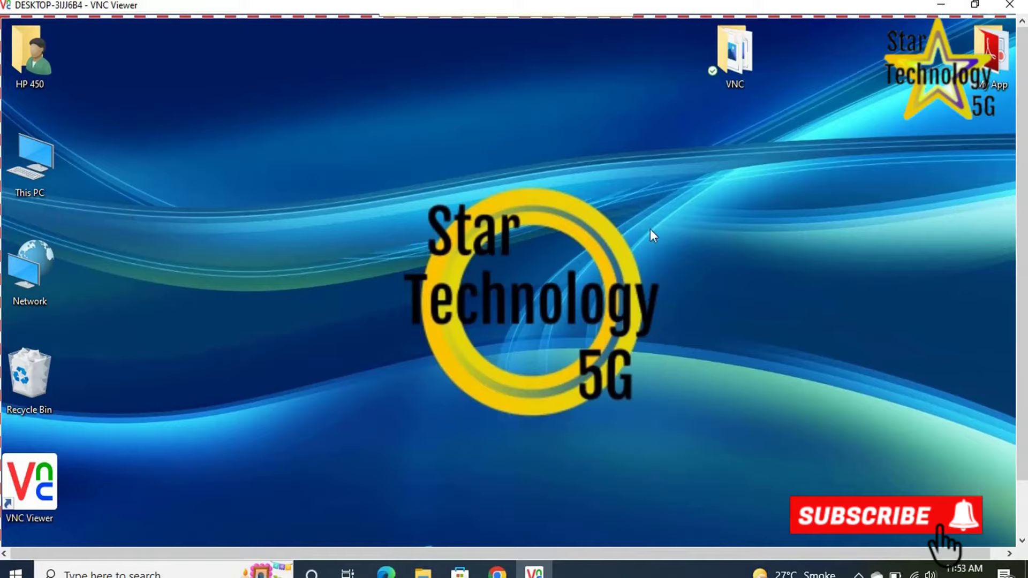
pyautogui.click(974, 5)
pyautogui.click(972, 20)
pyautogui.doubleClick(30, 163)
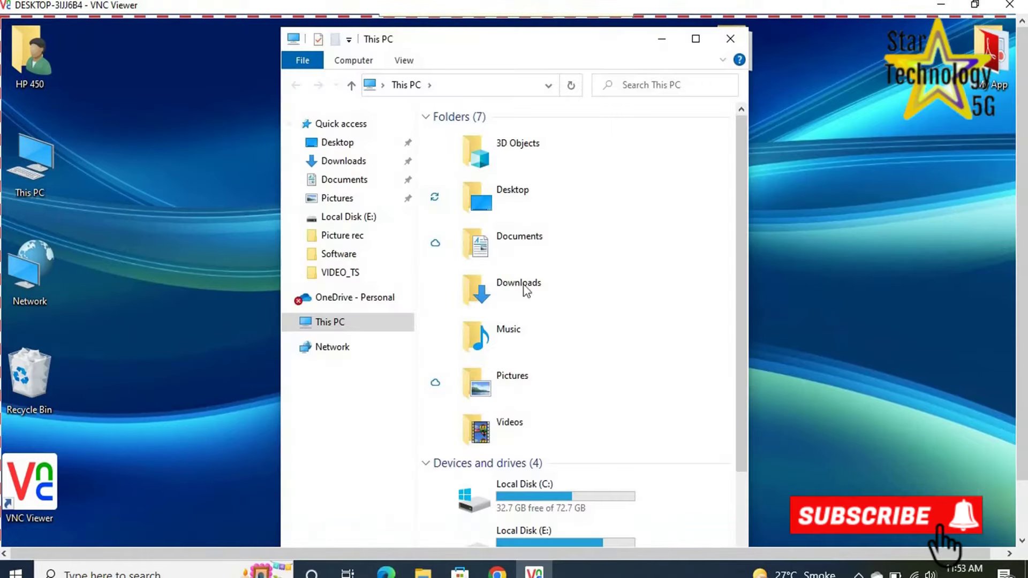
pyautogui.scroll(-3, 712, 168)
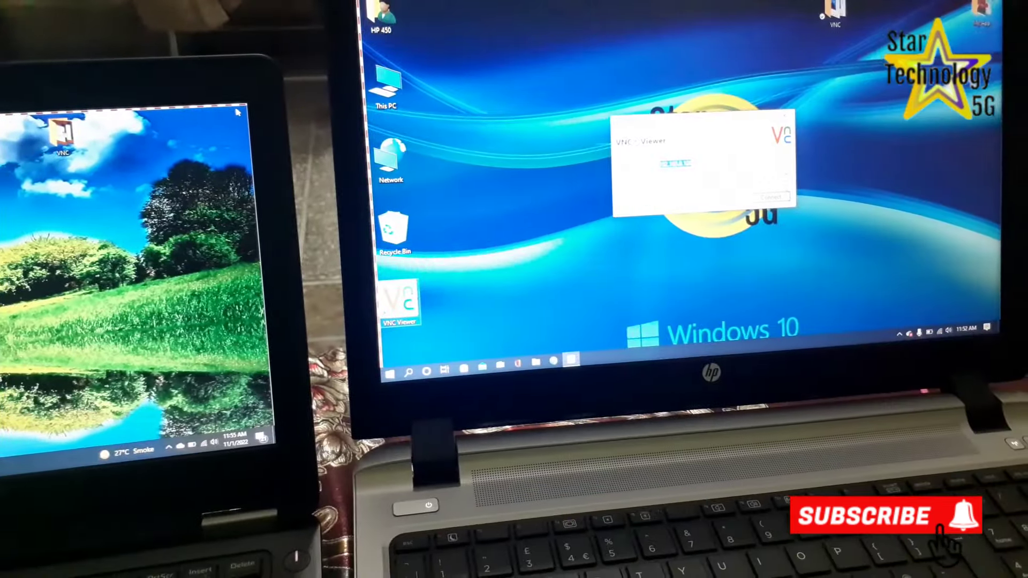
# Log in to the left laptop's VNC session and open YouTube in its Chrome.
pyautogui.press('Return')
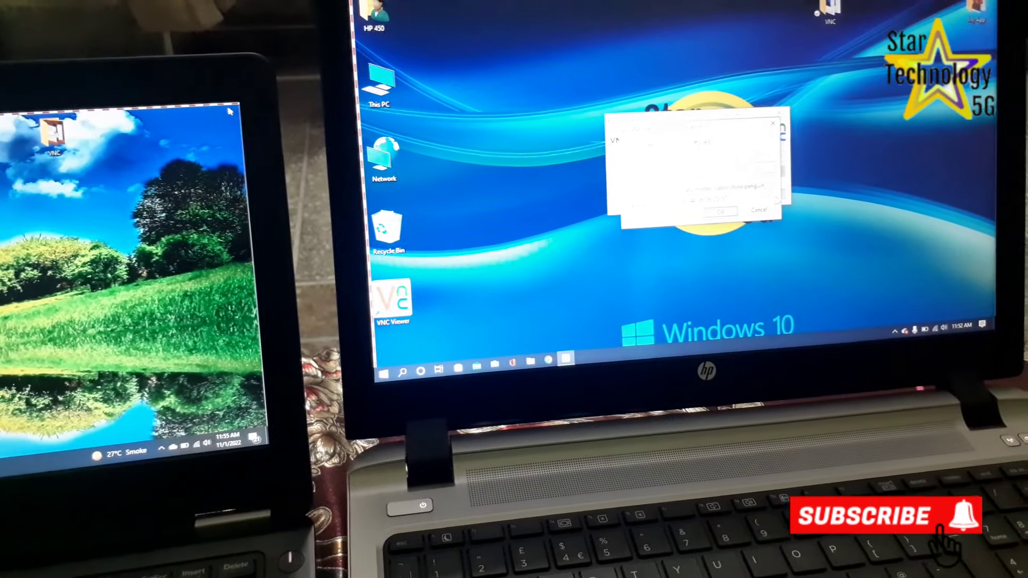
pyautogui.write('******')
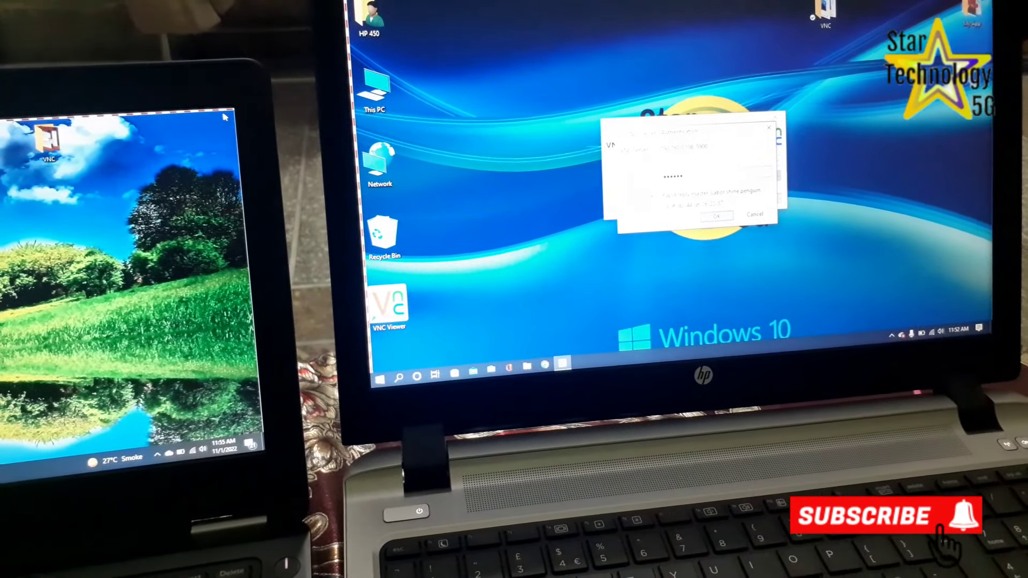
pyautogui.press('Return')
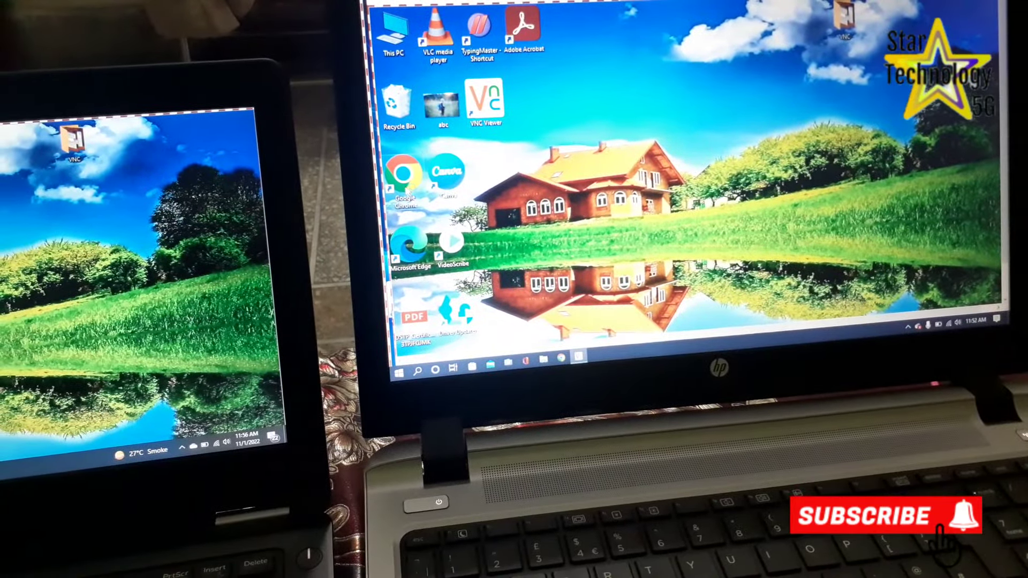
pyautogui.doubleClick(389, 185)
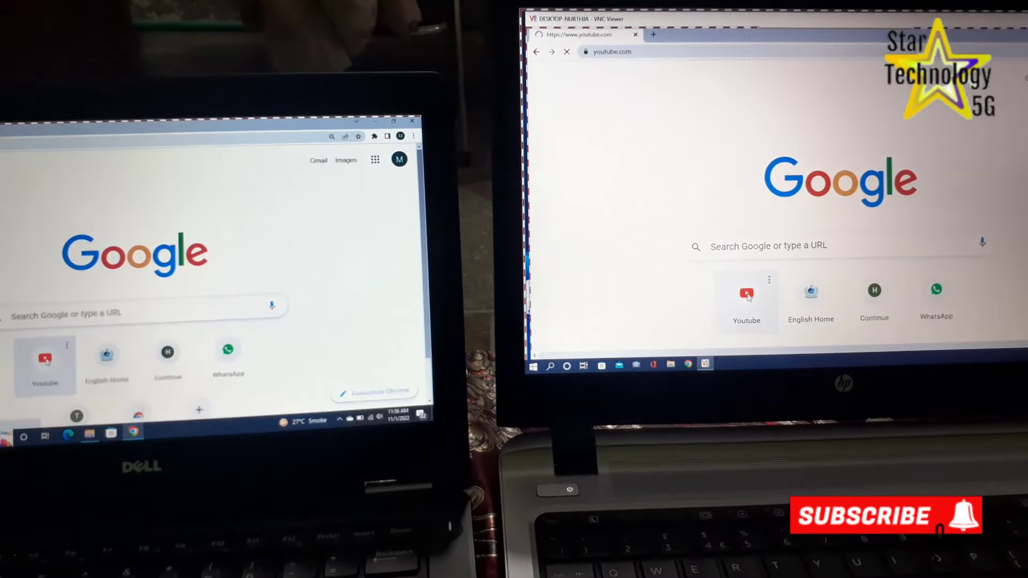
pyautogui.click(685, 326)
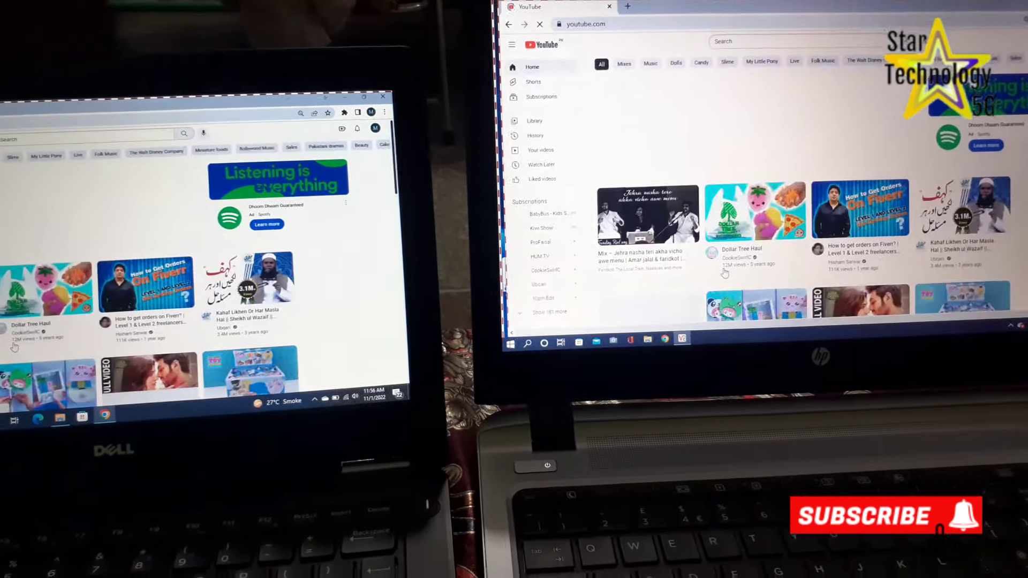